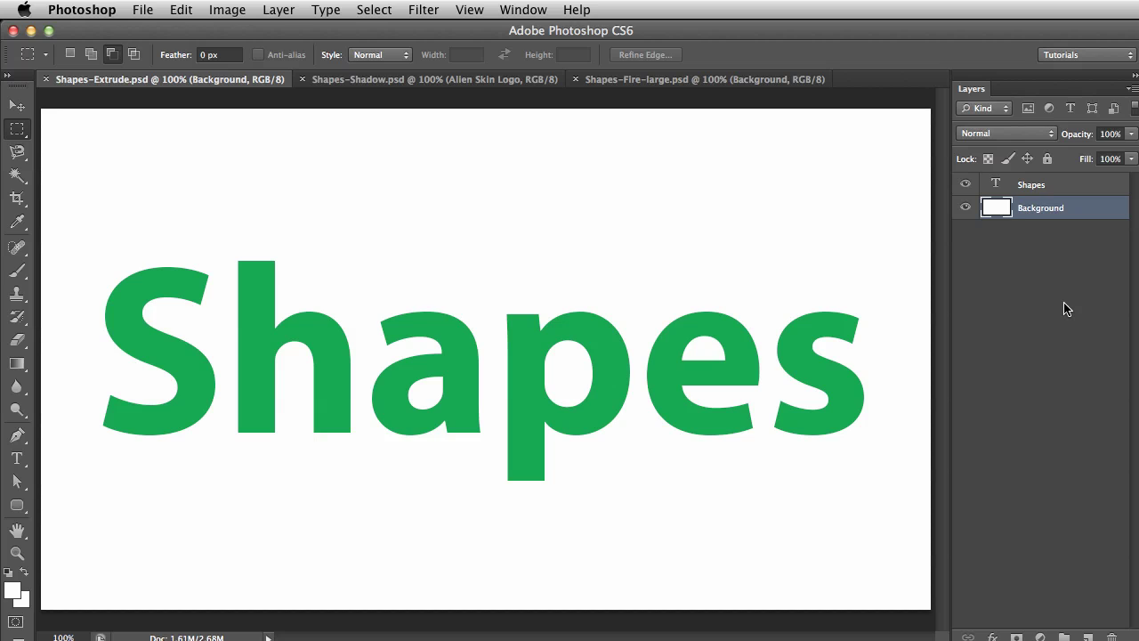
Launch Filter > Alien Skin > Eye Candy 7 on the Shapes layer, accepting rasterization of the text
click(1062, 187)
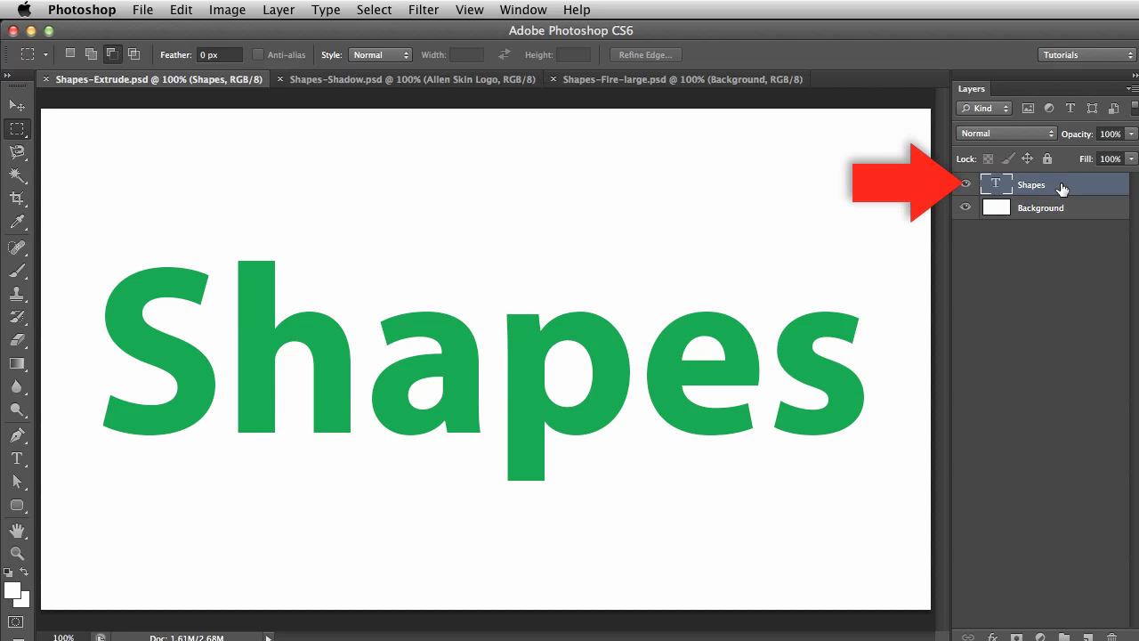
click(440, 10)
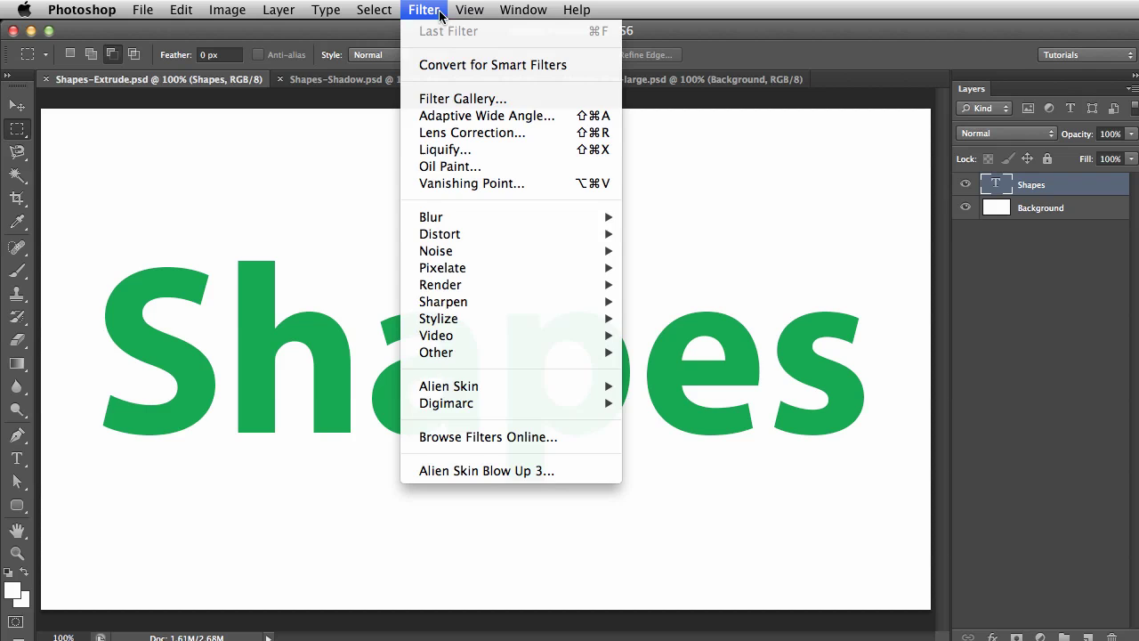
mouse_move(558, 389)
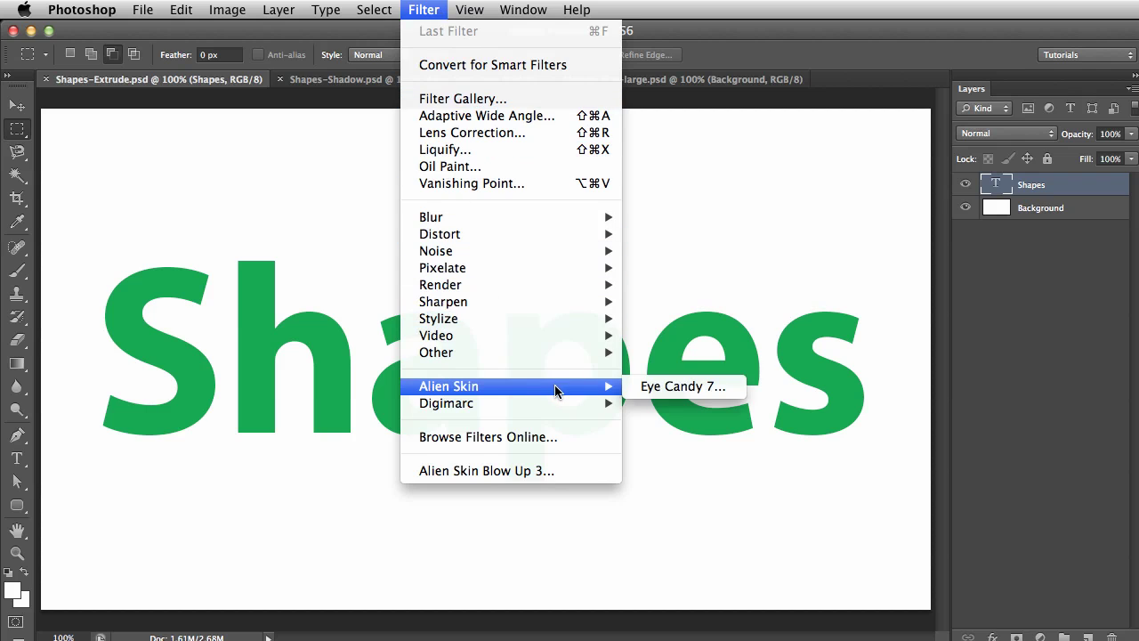
click(685, 386)
drag(1032, 284, 746, 281)
click(991, 389)
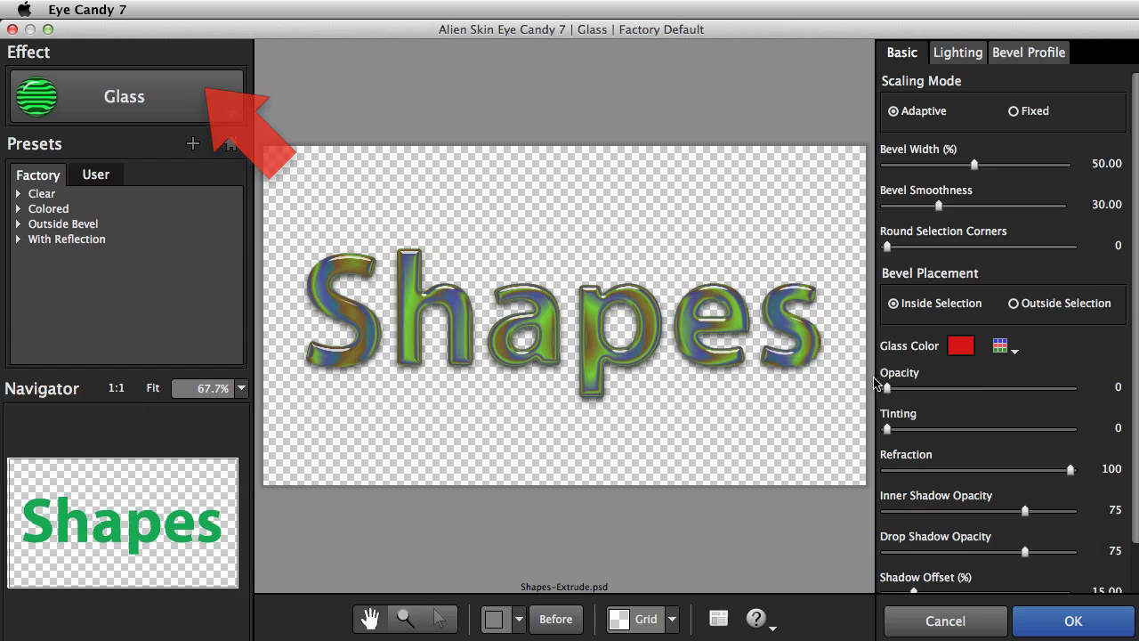
Switch the effect to Extrude and load the Above > Short, Left, No Taper preset
click(194, 117)
click(256, 295)
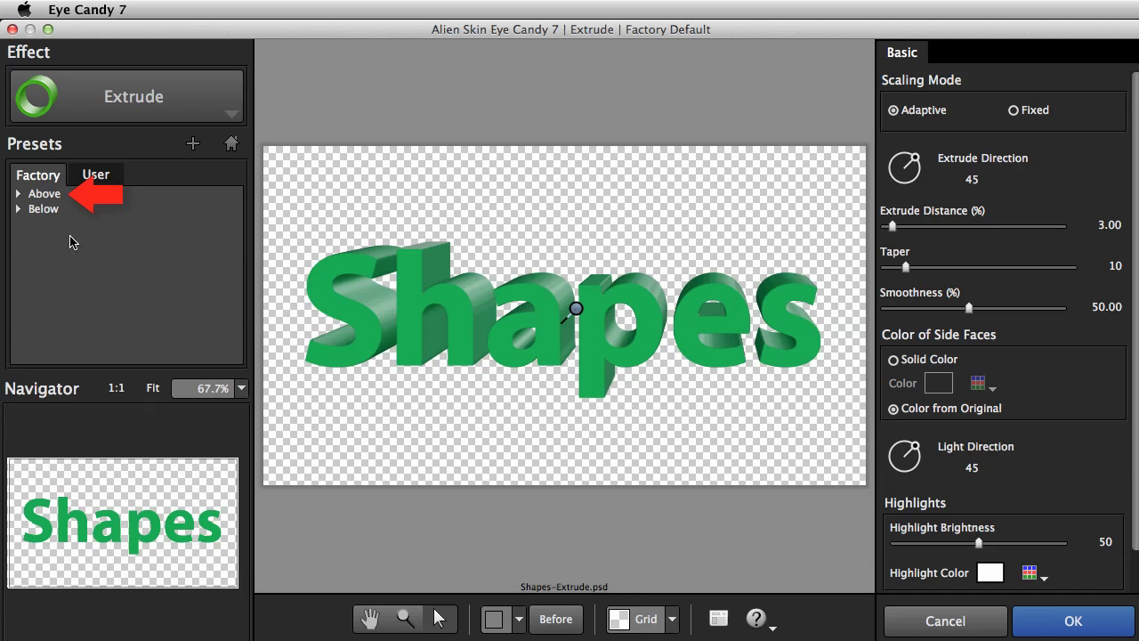
click(17, 194)
click(40, 209)
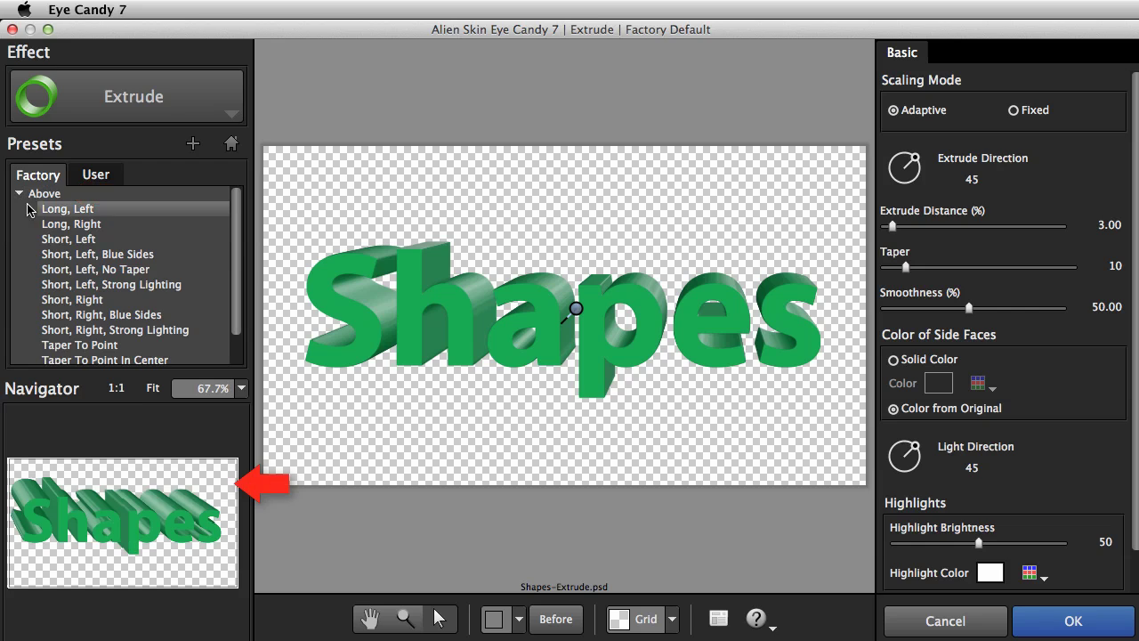
click(45, 225)
click(51, 239)
click(55, 255)
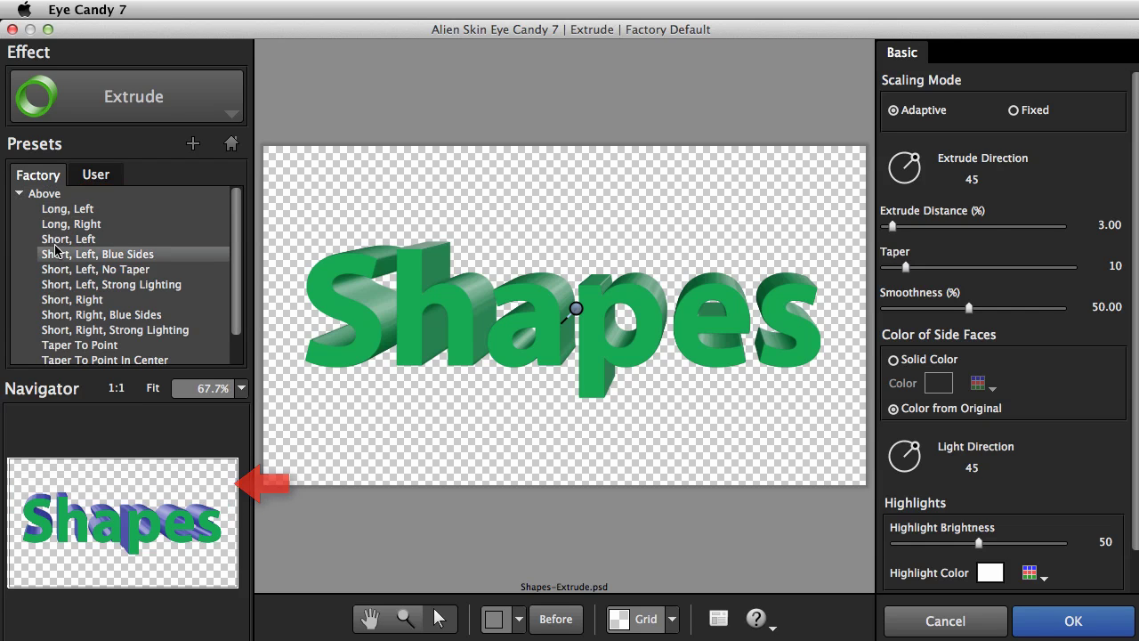
click(59, 268)
click(60, 270)
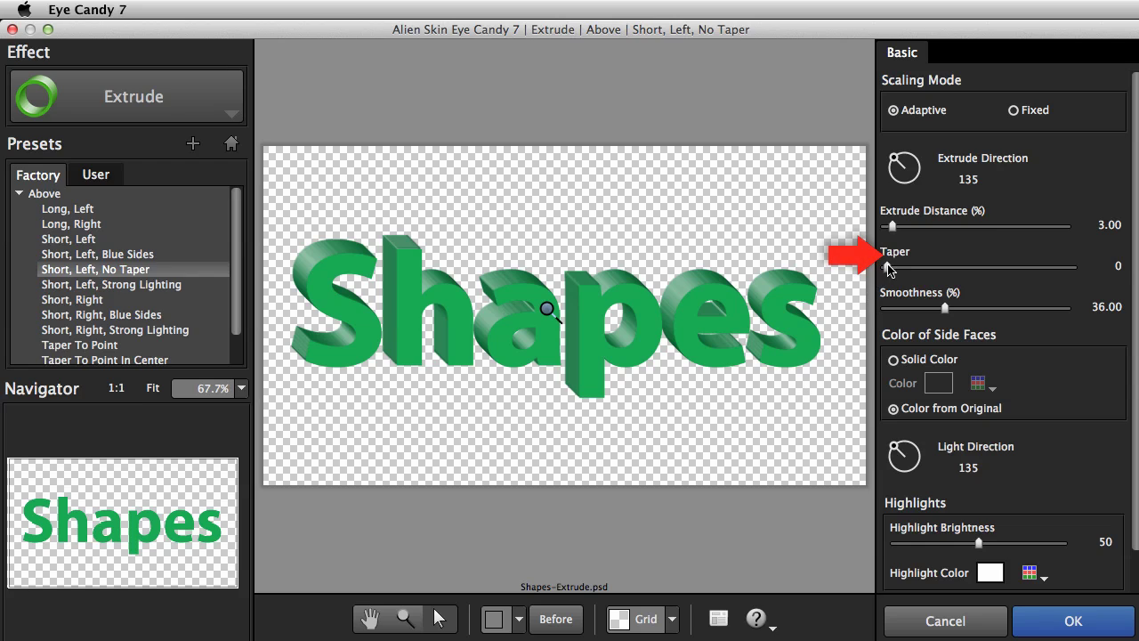
Set Taper to 6 and Smoothness to about 57, shorten the extrusion direction, and apply
drag(887, 267, 897, 267)
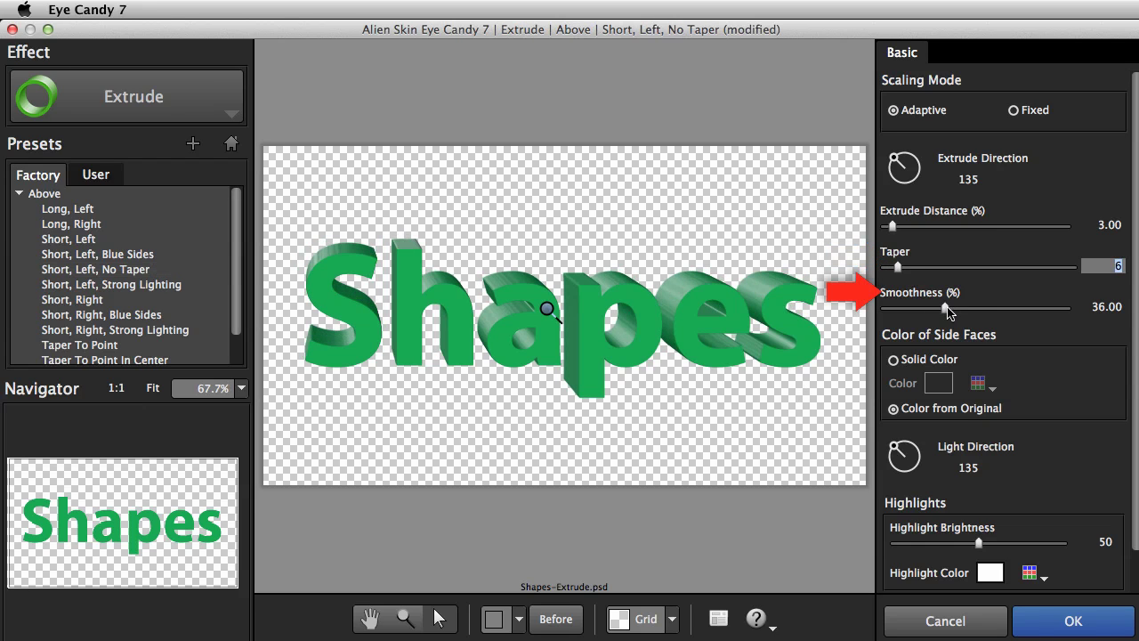
drag(945, 308, 986, 316)
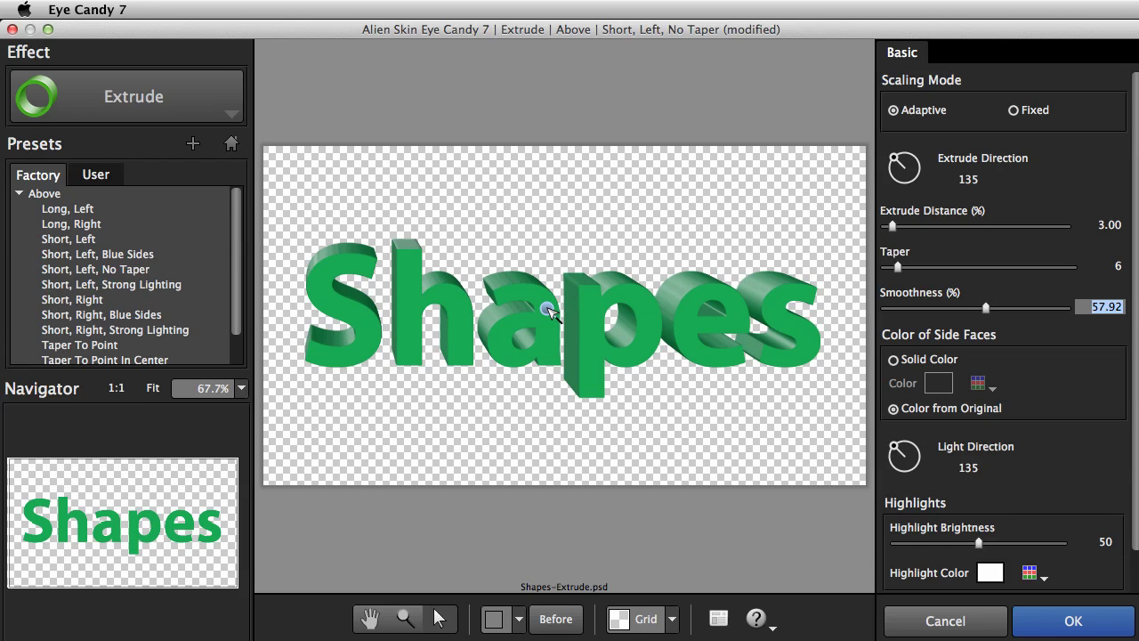
drag(547, 308, 557, 320)
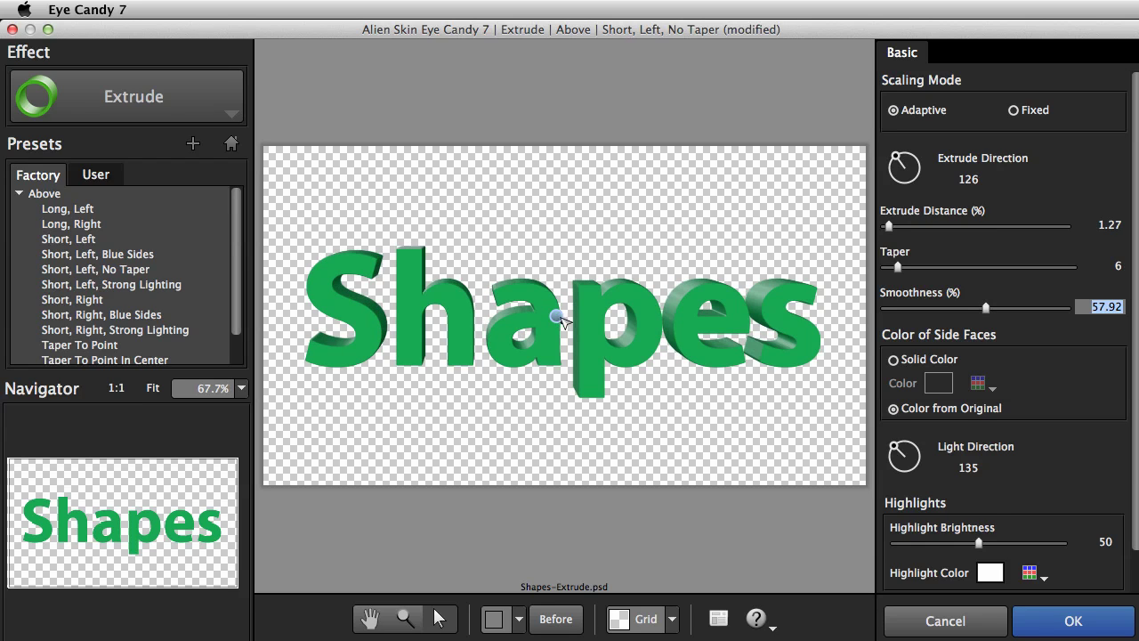
click(1033, 621)
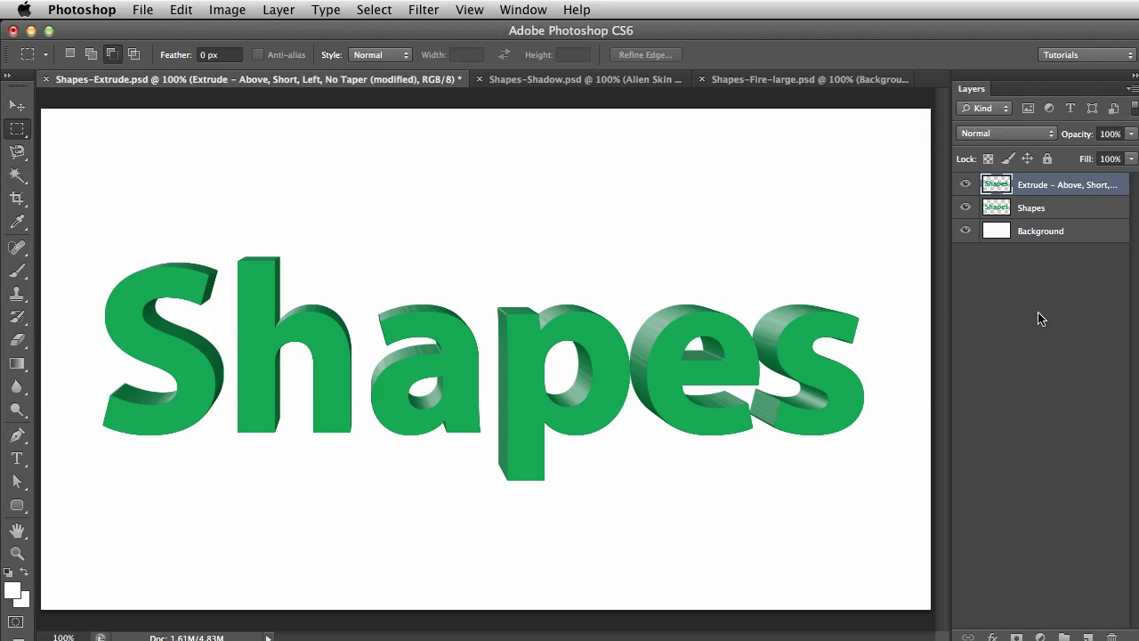
Select the original Shapes layer beneath the new Extrude layer
click(1036, 210)
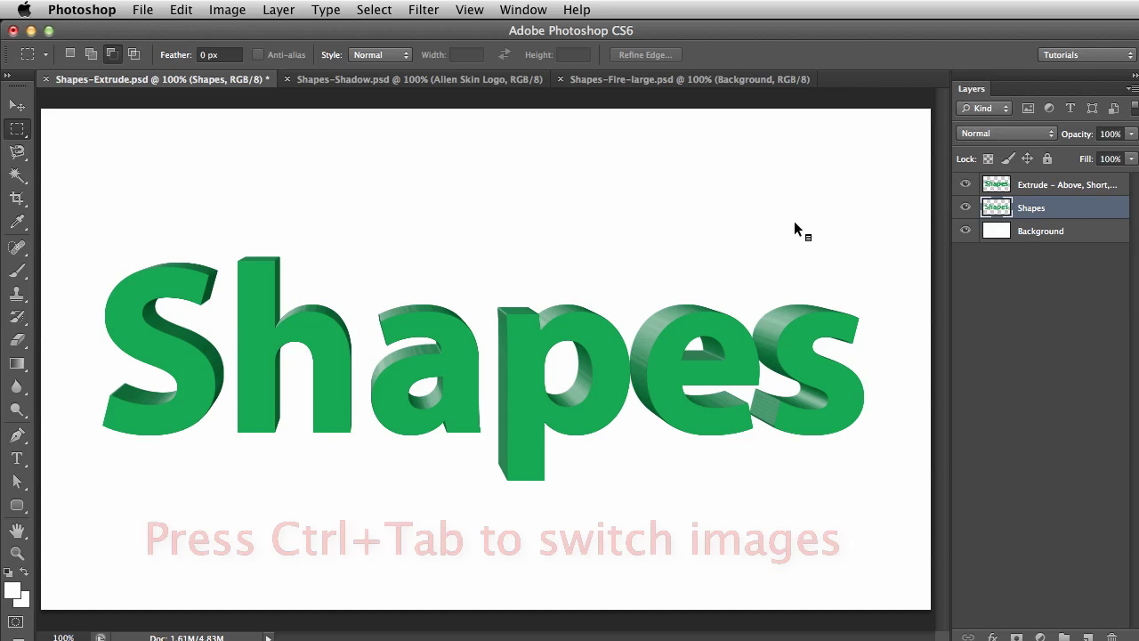
Switch to the Alien Skin logo image and briefly hide the Background to check transparency
key(ctrl+Tab)
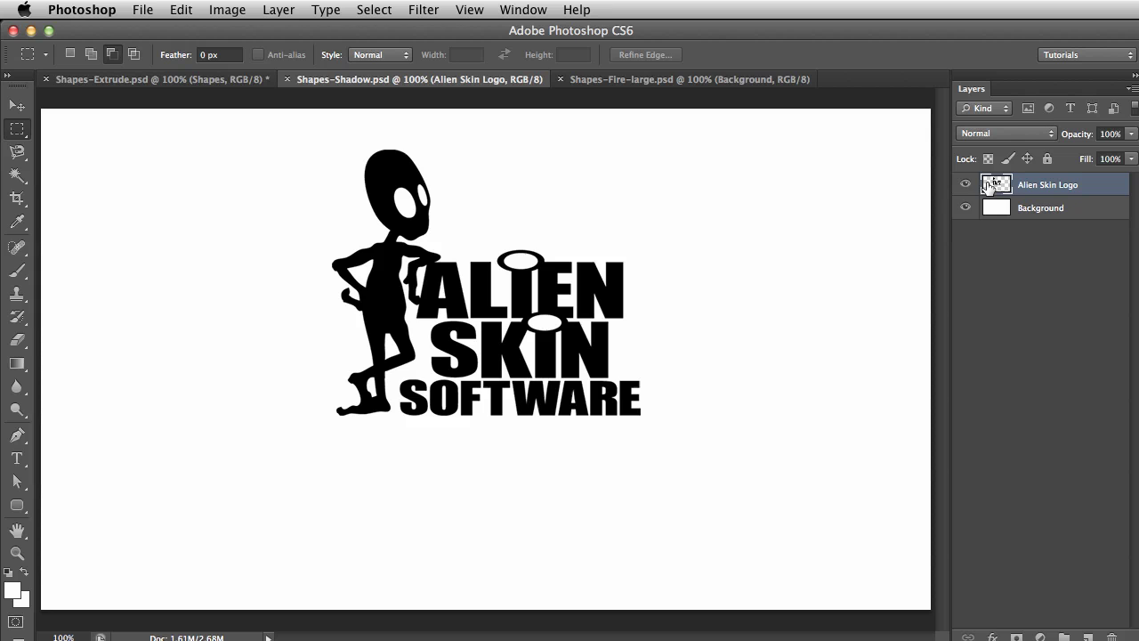
click(965, 208)
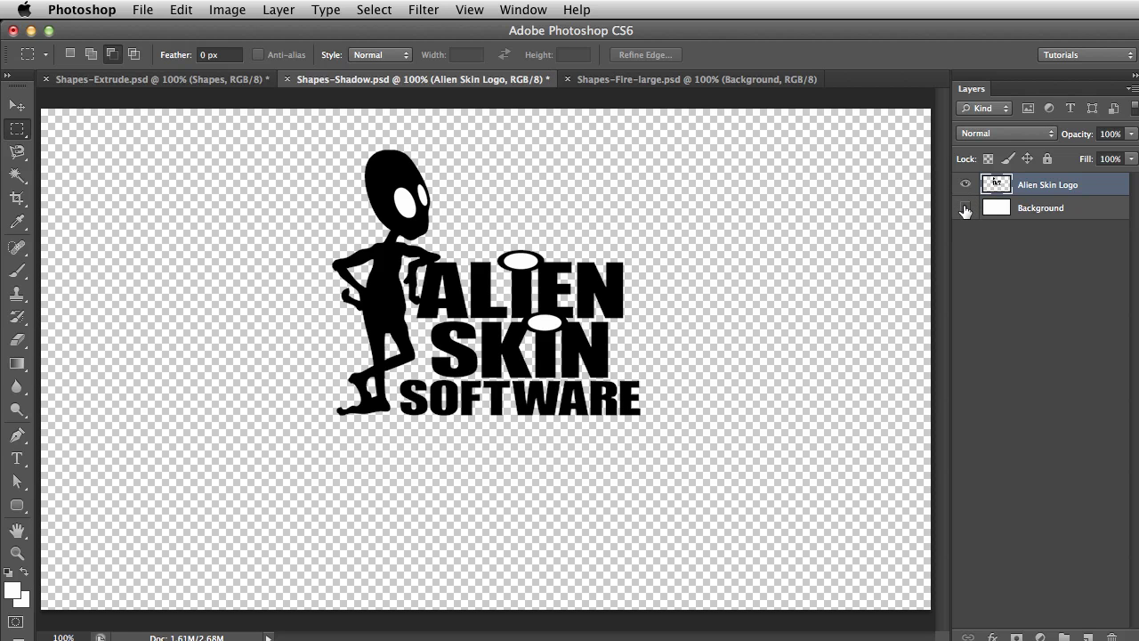
click(965, 208)
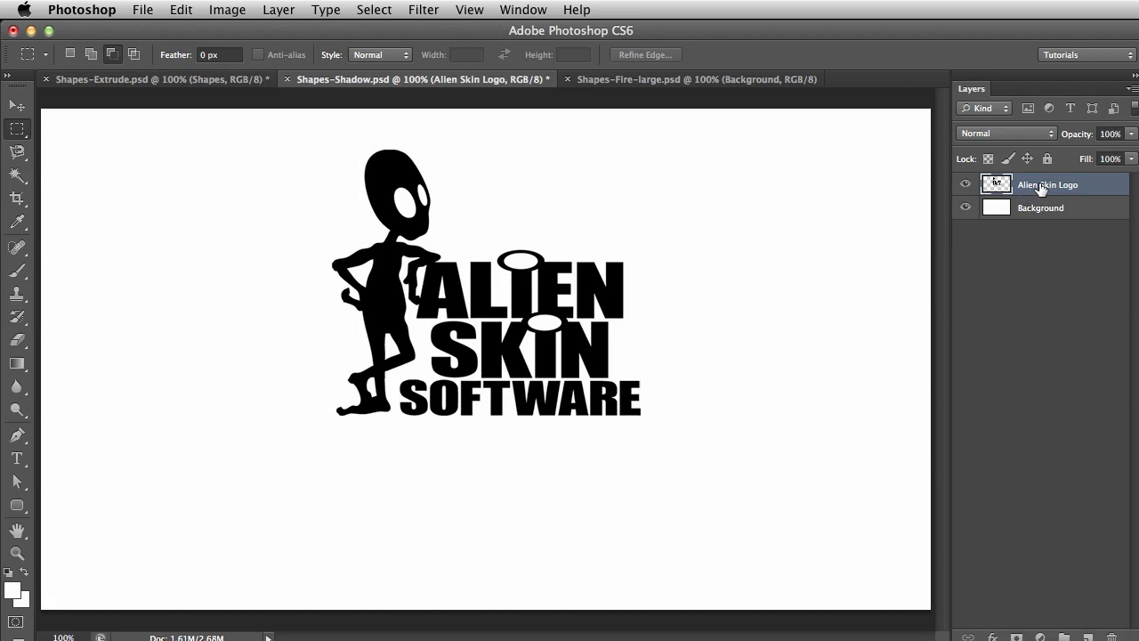
Launch Eye Candy 7 from the Alien Skin filters on the logo layer
click(424, 10)
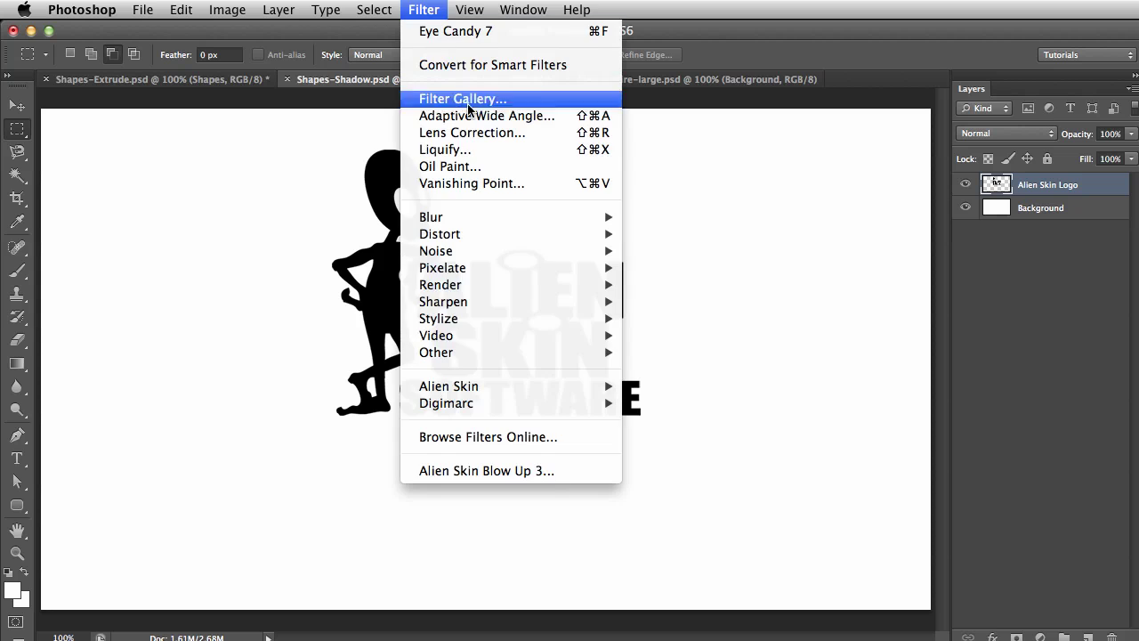
mouse_move(586, 389)
click(656, 386)
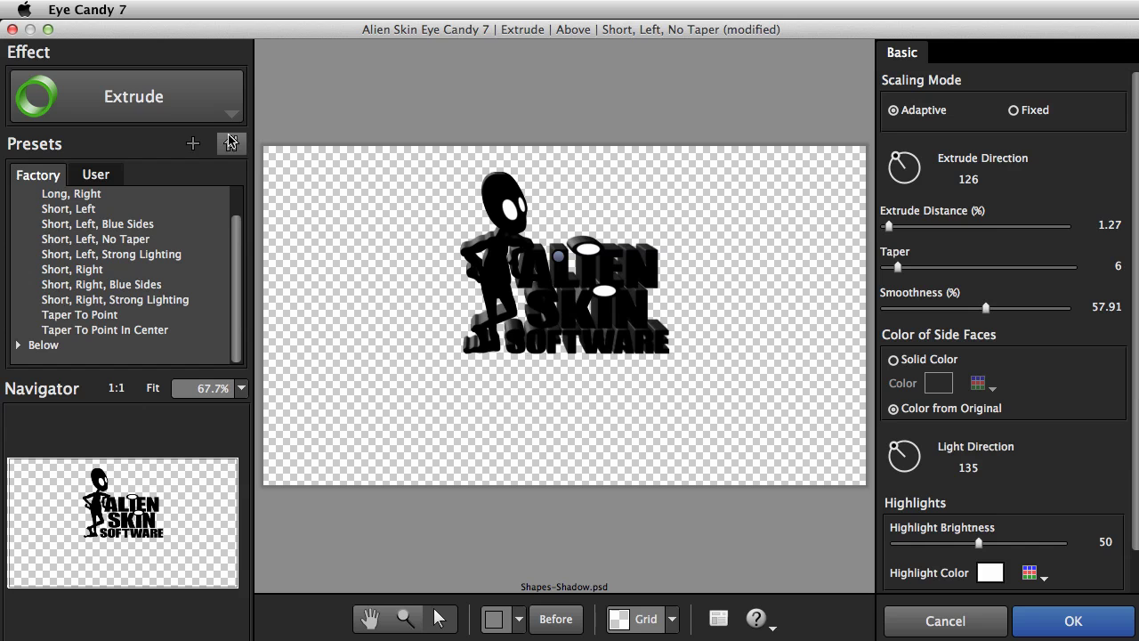
Apply the Shadow effect's Perspective Wide, in Front preset, previewed on a white background
click(208, 114)
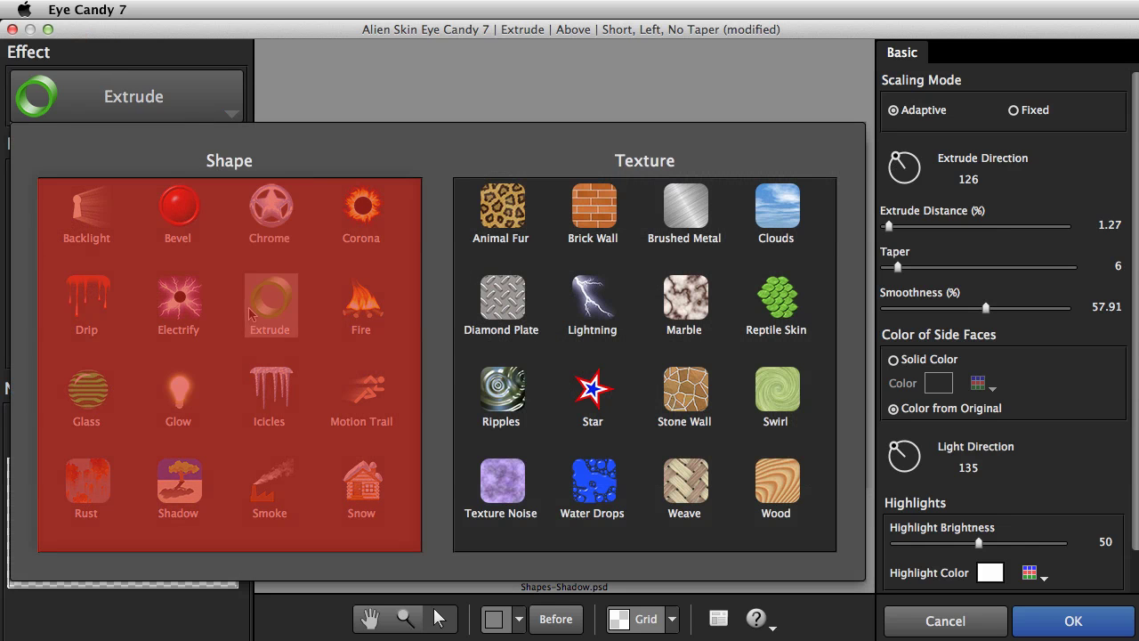
click(189, 471)
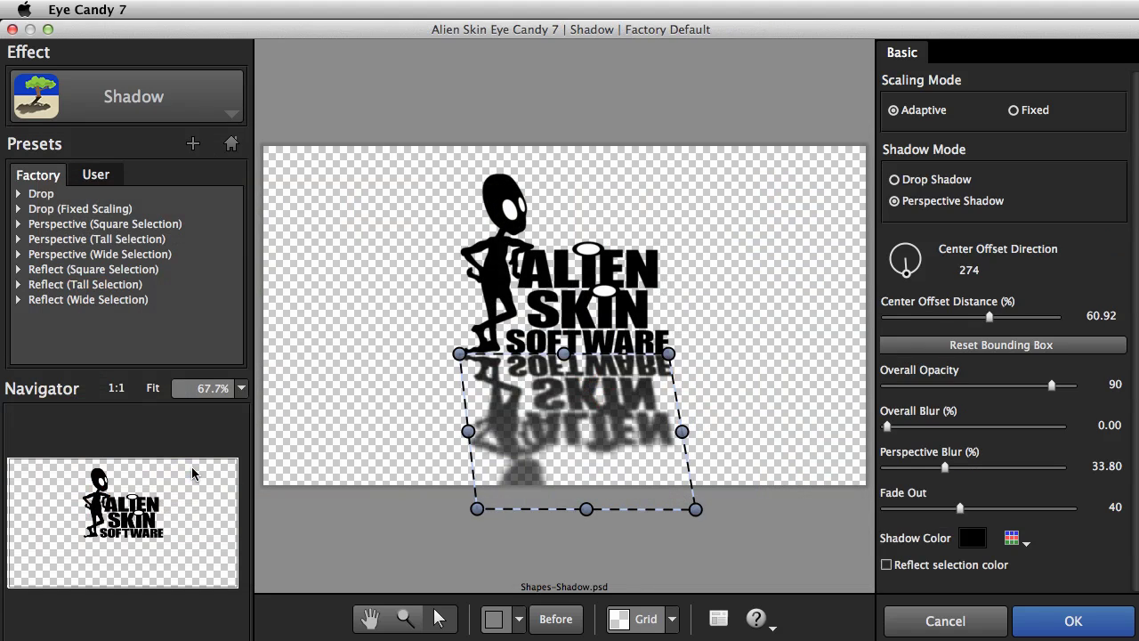
click(19, 224)
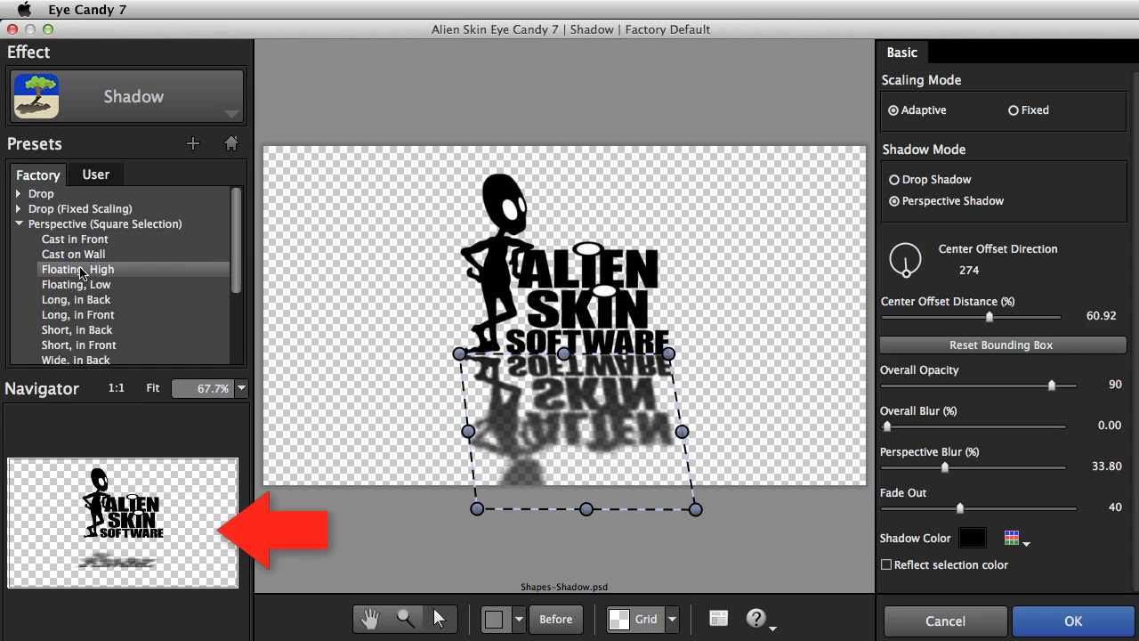
scroll(87, 359, down, 1)
click(88, 359)
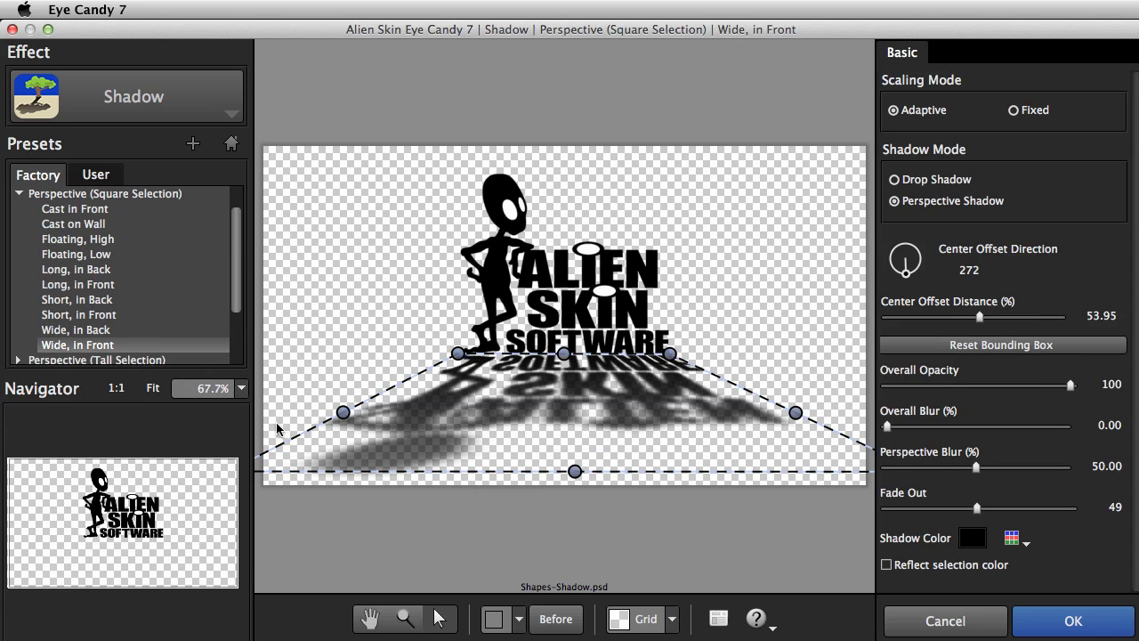
click(672, 620)
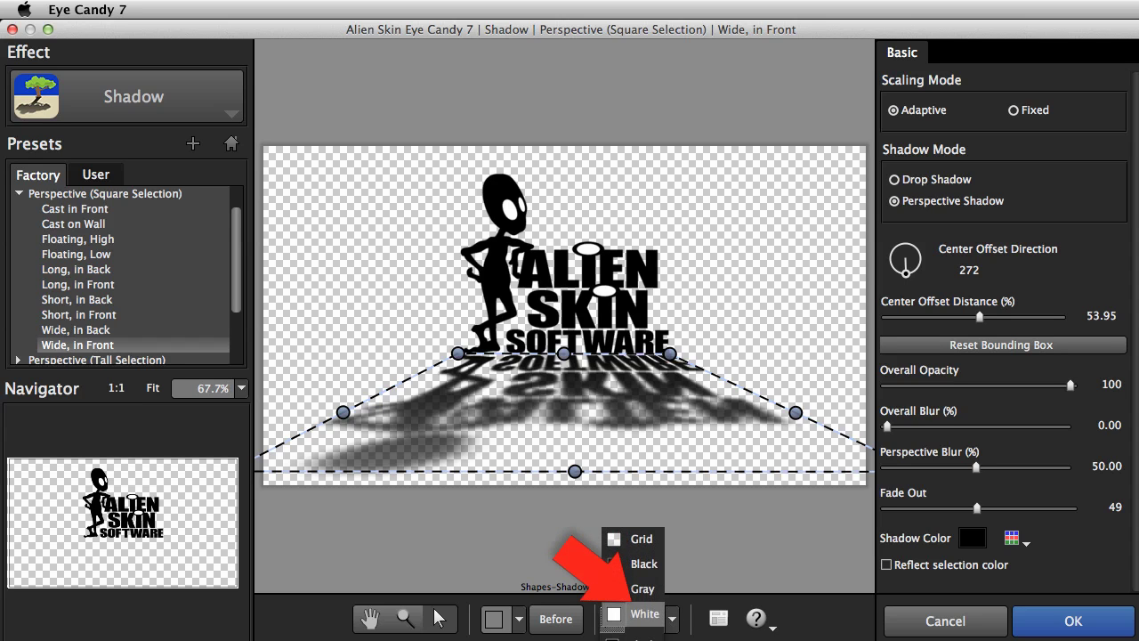
click(641, 613)
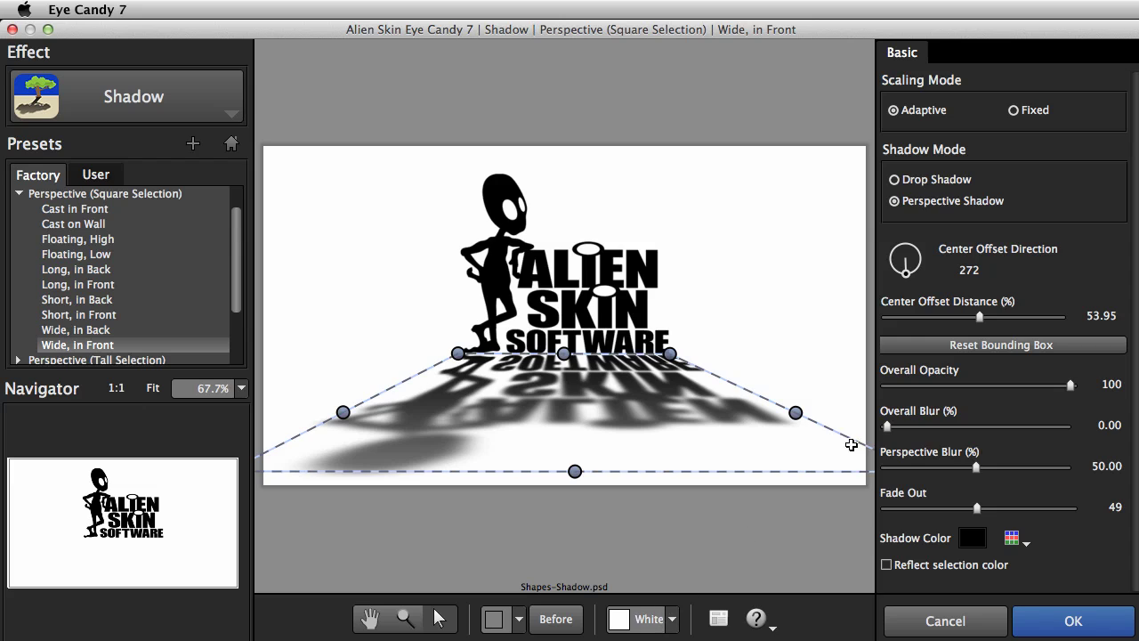
Lower the shadow opacity to 36, raise the perspective blur to 66.70, and apply
drag(1071, 385, 953, 390)
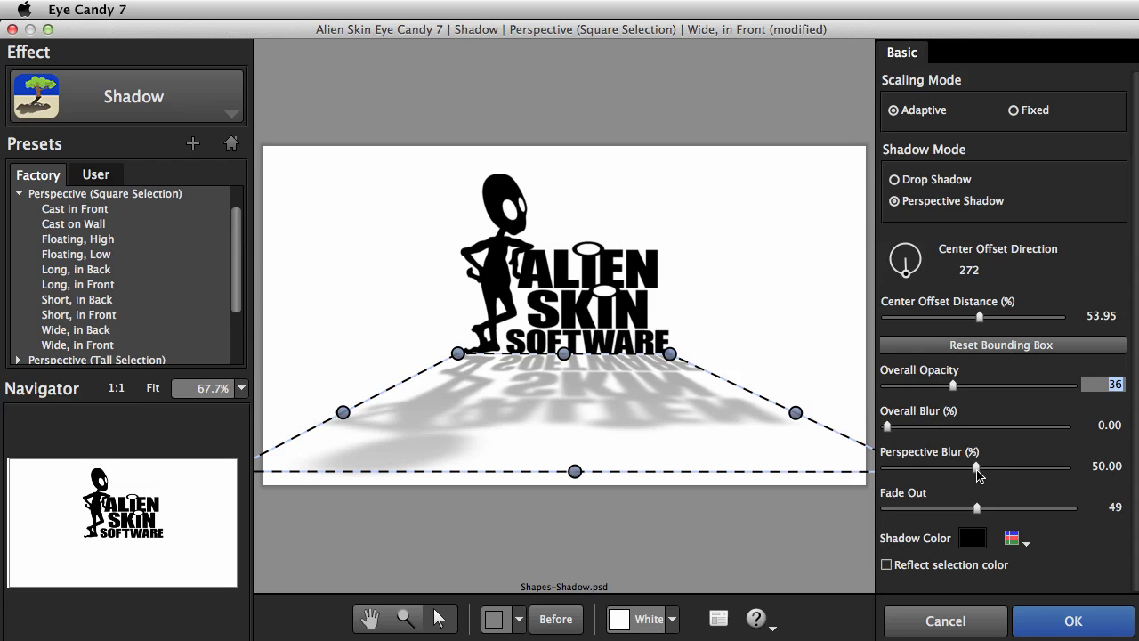
drag(979, 473, 1052, 516)
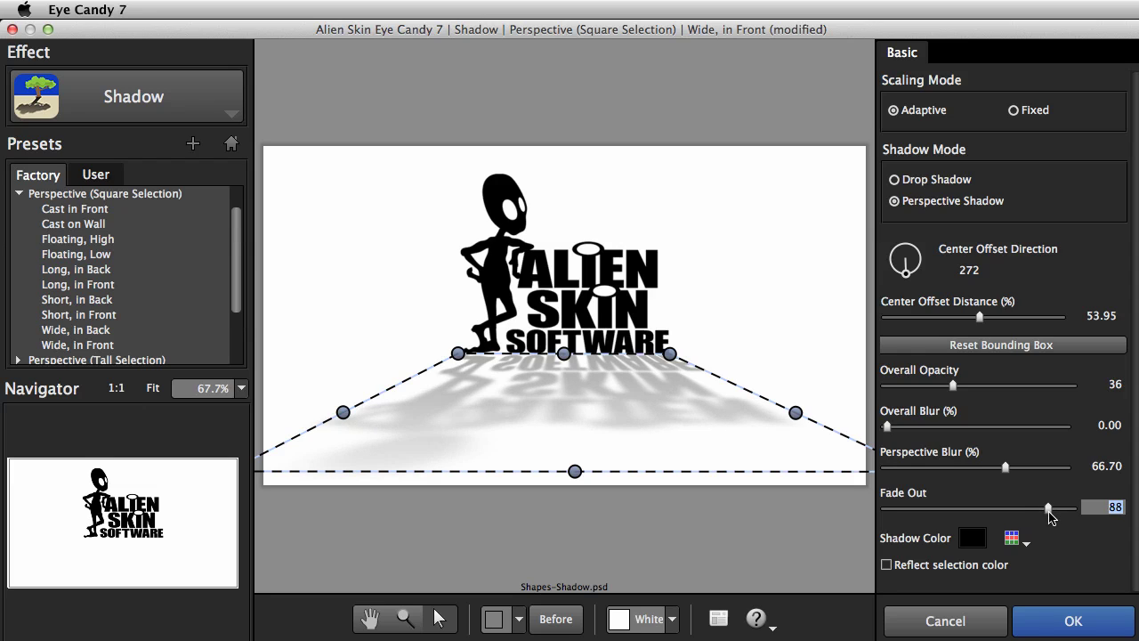
click(1077, 616)
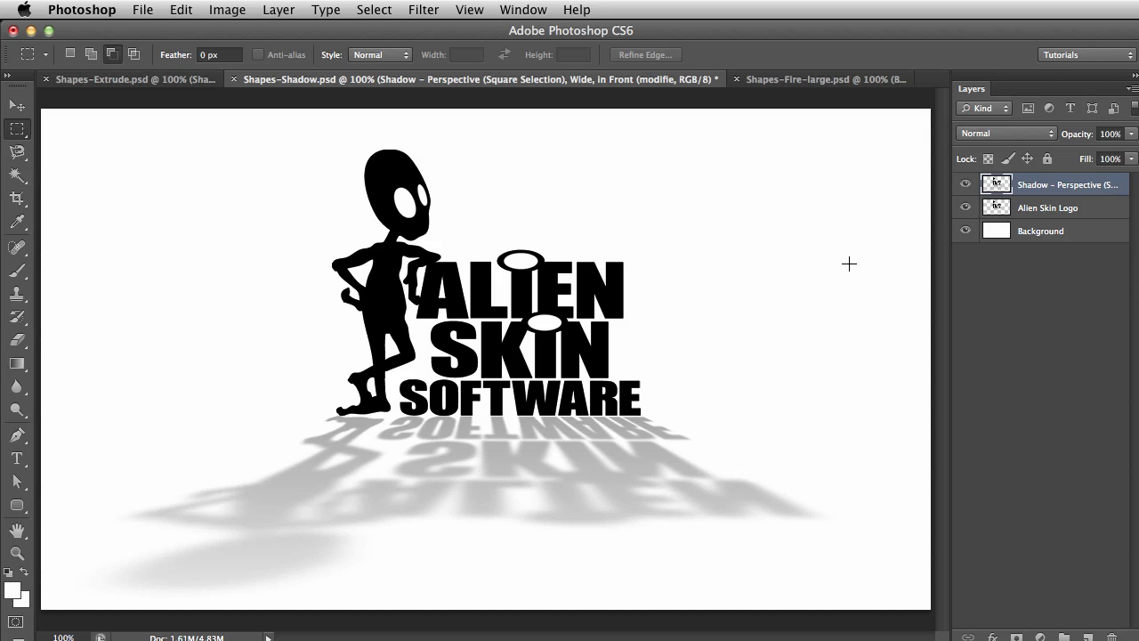
Switch to the Shapes-Fire-large.psd image with Ctrl+Tab
key(ctrl+Tab)
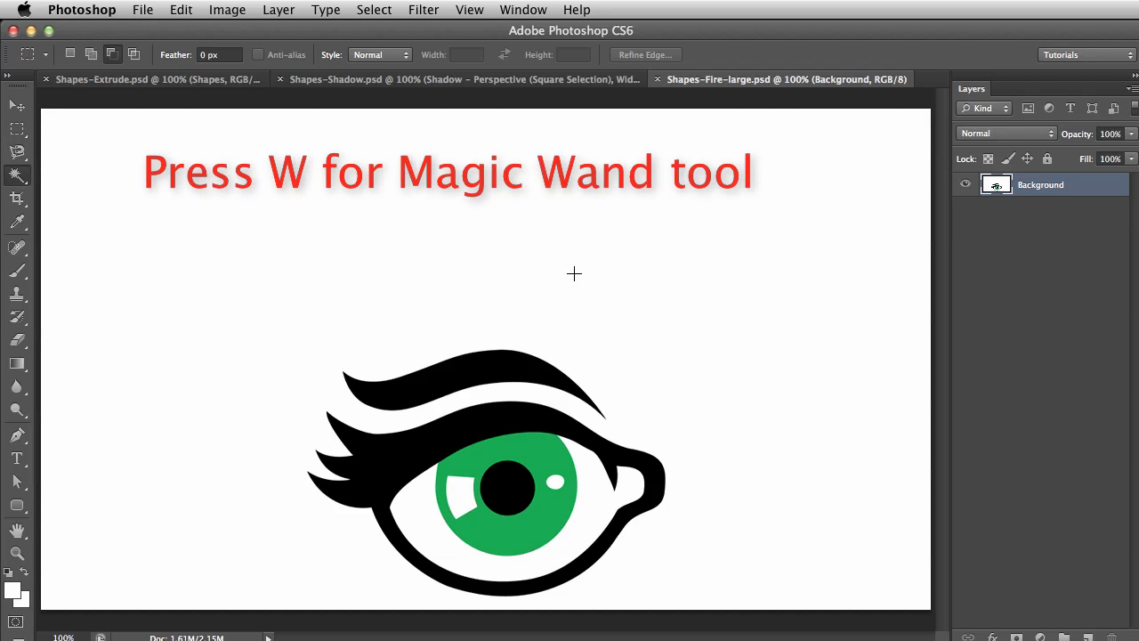
Select the eyebrow with the Magic Wand and launch Eye Candy 7's effect gallery on it
key(w)
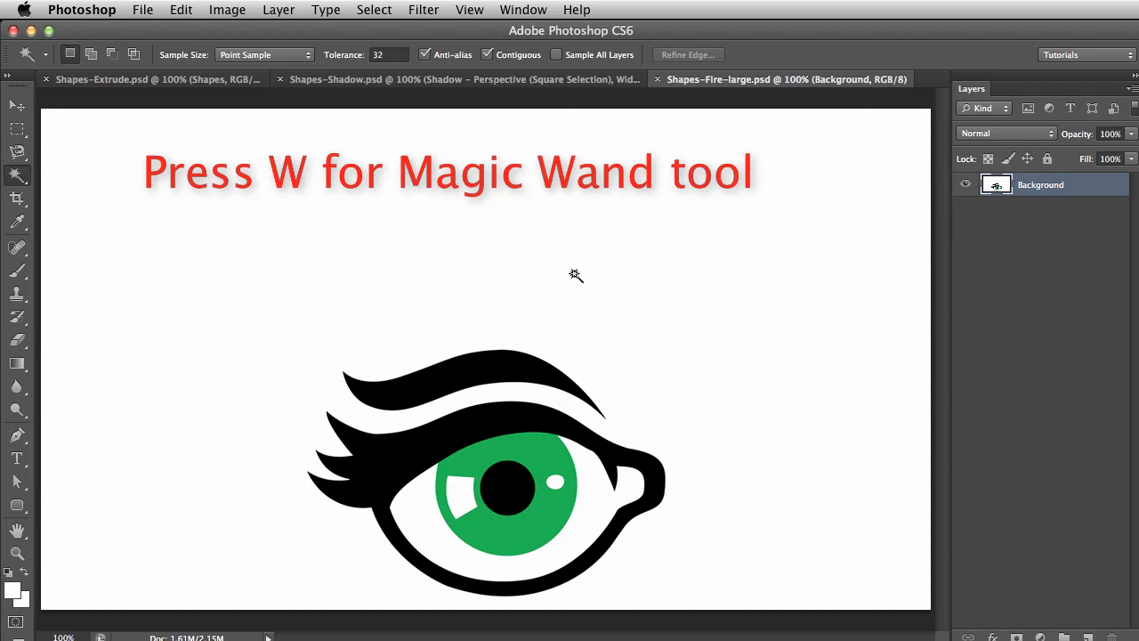
click(531, 370)
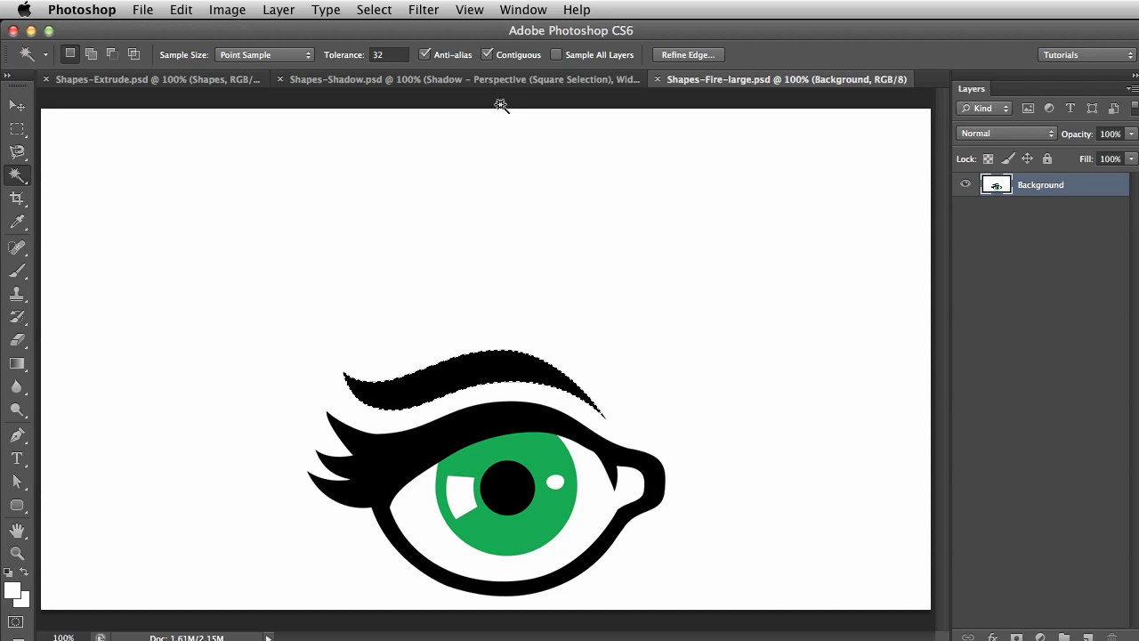
click(434, 11)
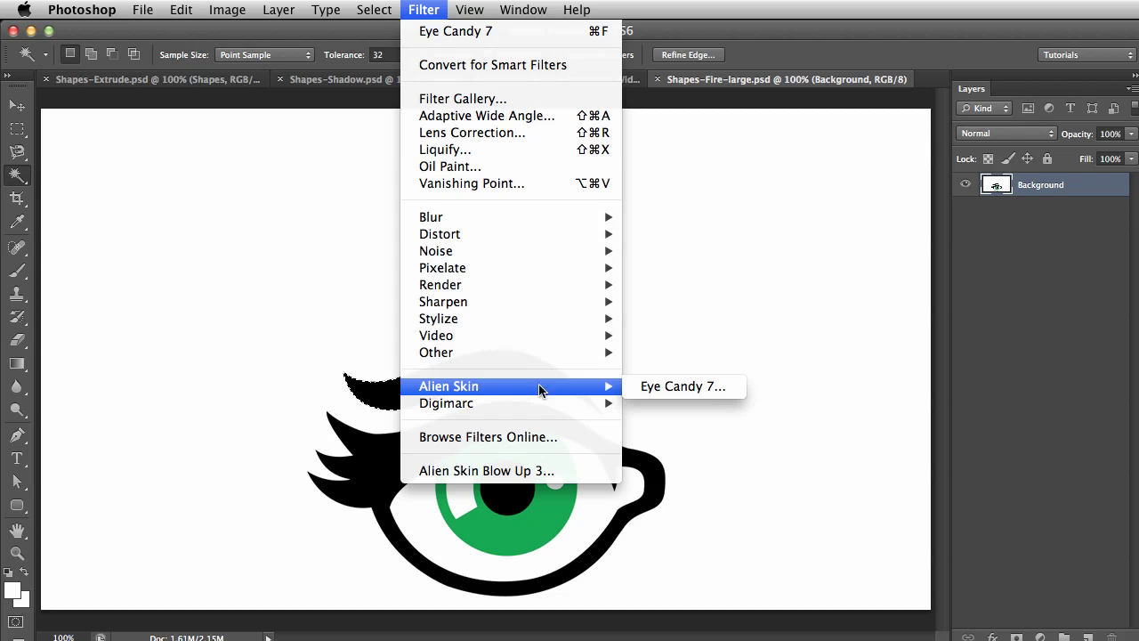
click(667, 386)
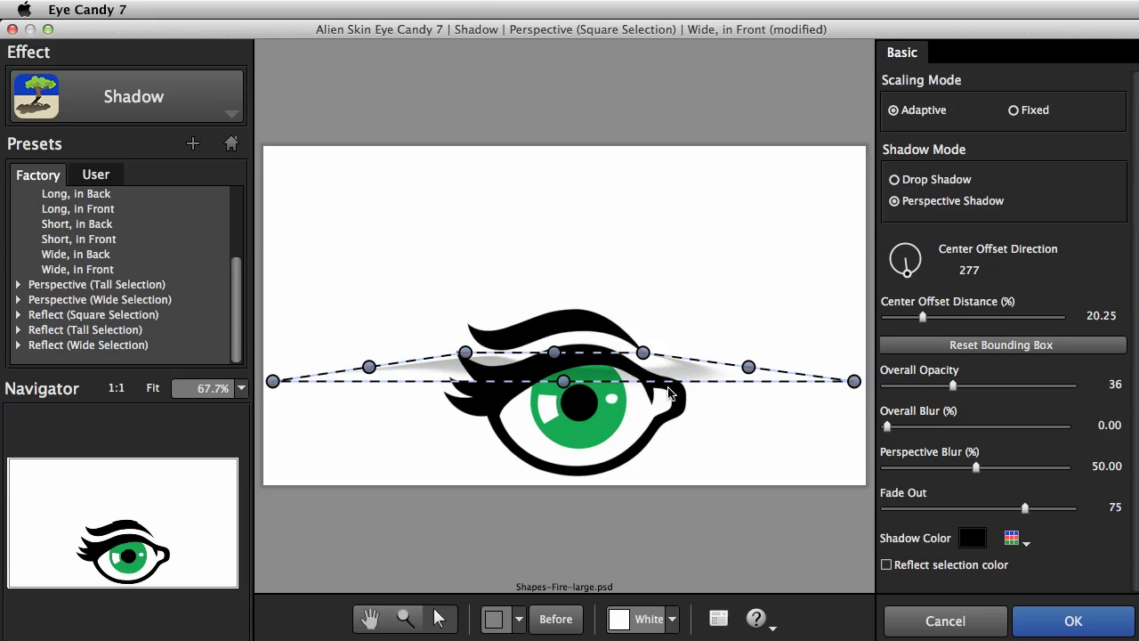
click(125, 105)
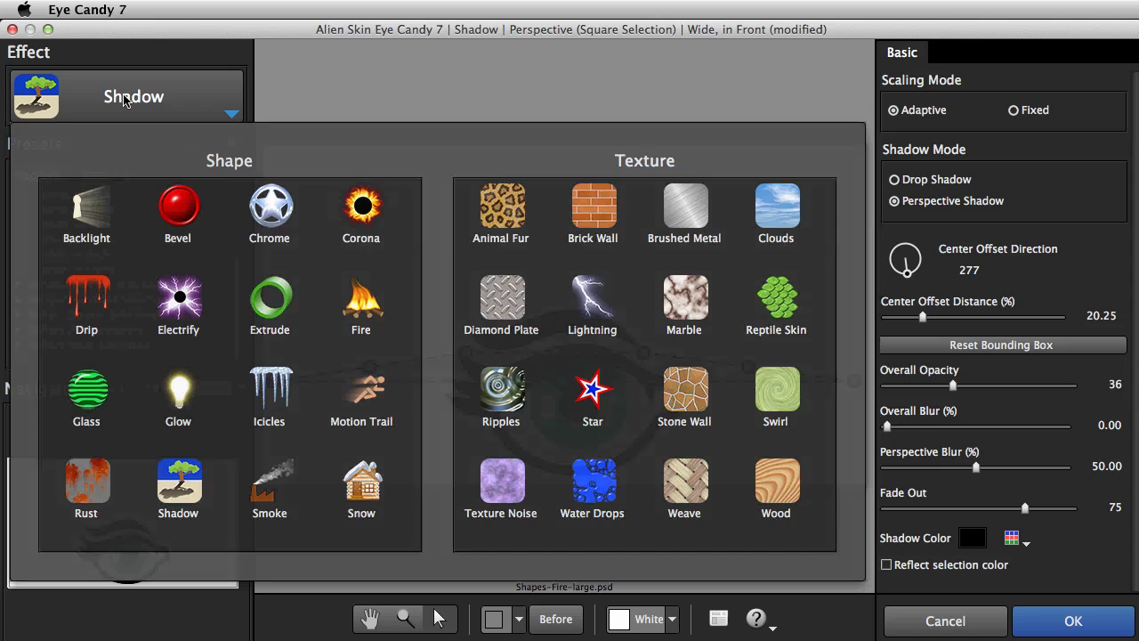
Switch to the Fire effect and, after previewing the Large presets, choose Sooty
click(360, 302)
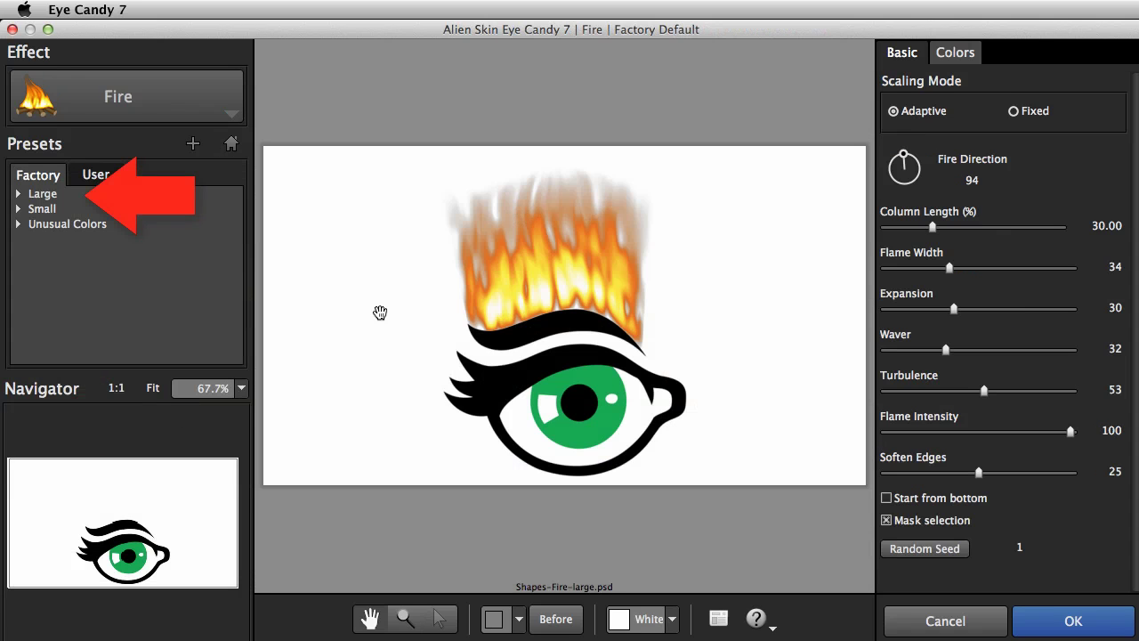
click(19, 194)
click(46, 210)
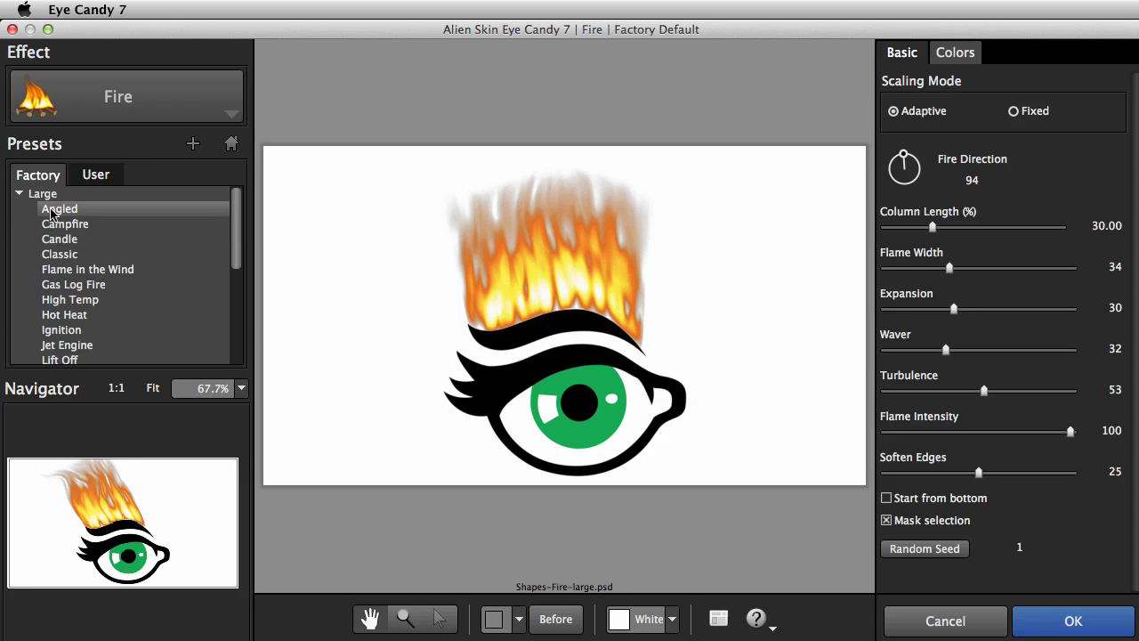
click(55, 222)
click(58, 237)
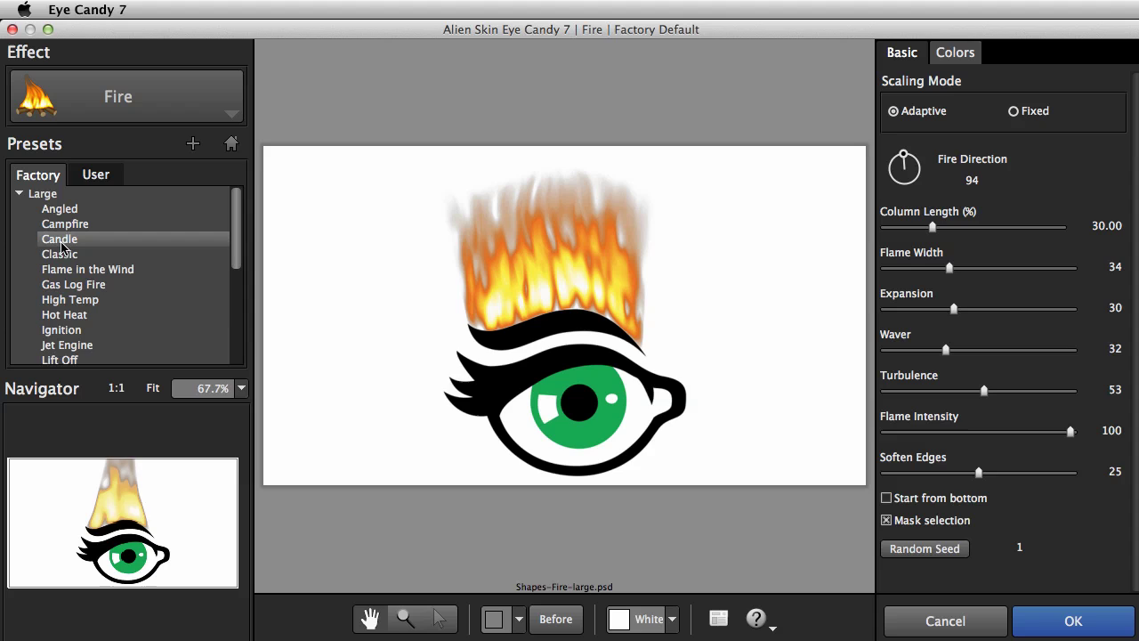
click(61, 254)
click(62, 269)
click(64, 285)
click(66, 301)
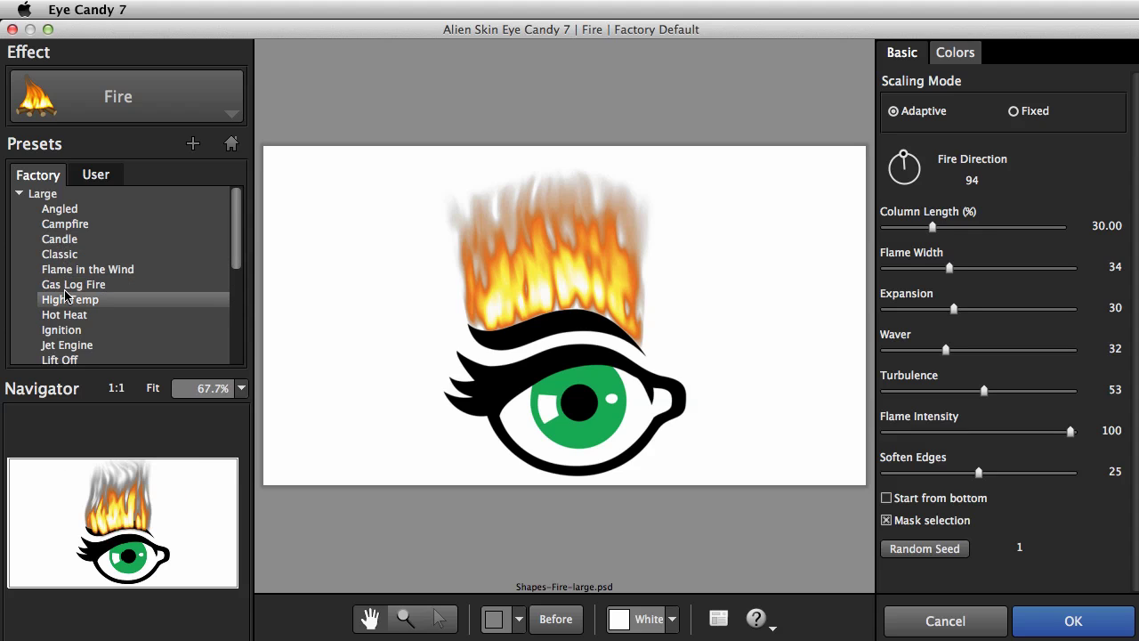
scroll(66, 295, down, 1)
click(66, 299)
scroll(66, 296, down, 1)
click(66, 299)
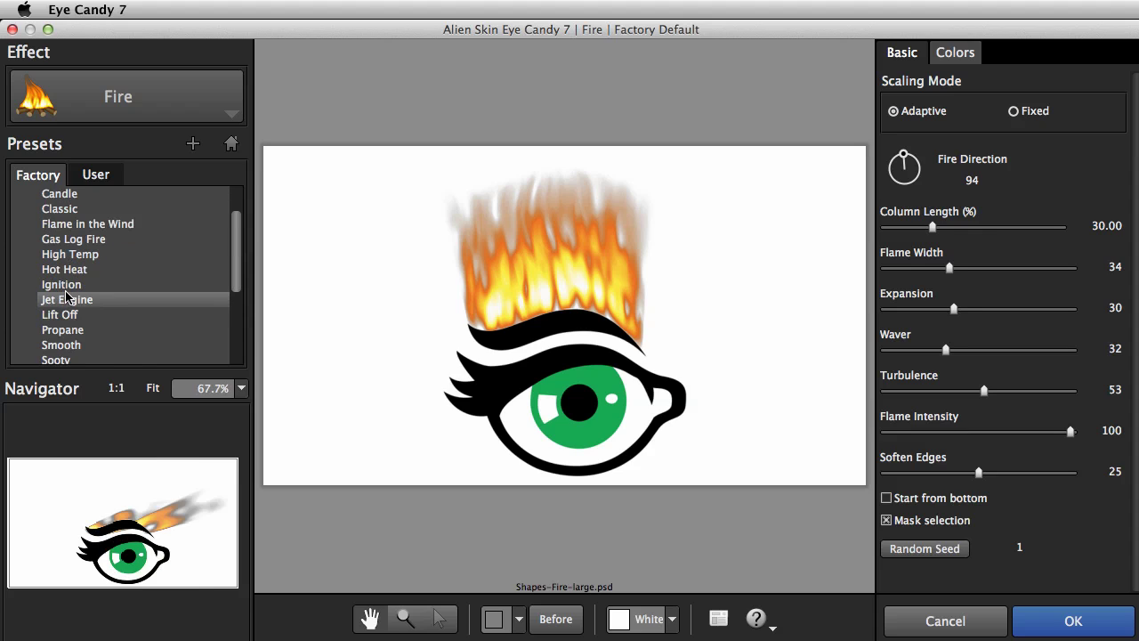
scroll(66, 298, down, 1)
click(67, 299)
click(65, 315)
click(63, 330)
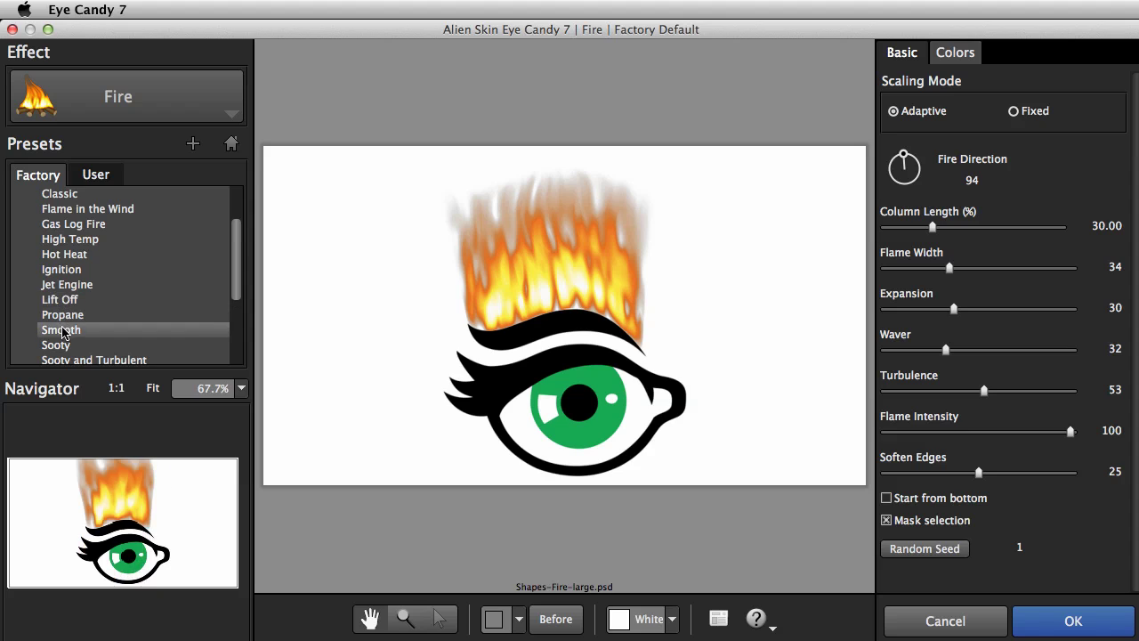
click(59, 346)
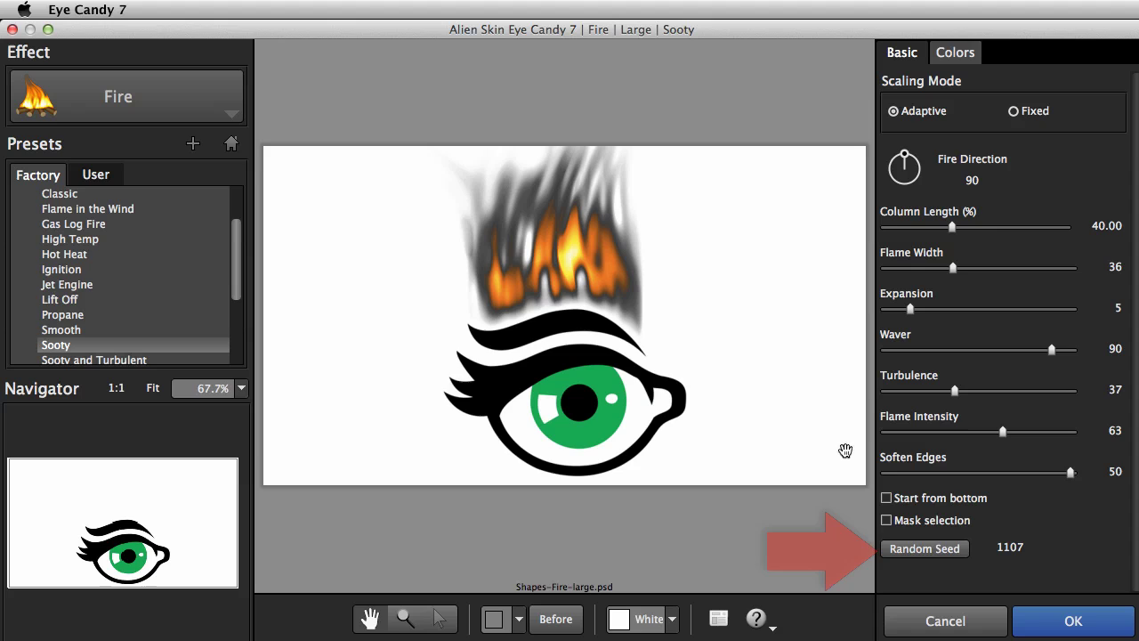
Reshuffle the flame pattern with several new random seeds, then apply the fire
click(949, 554)
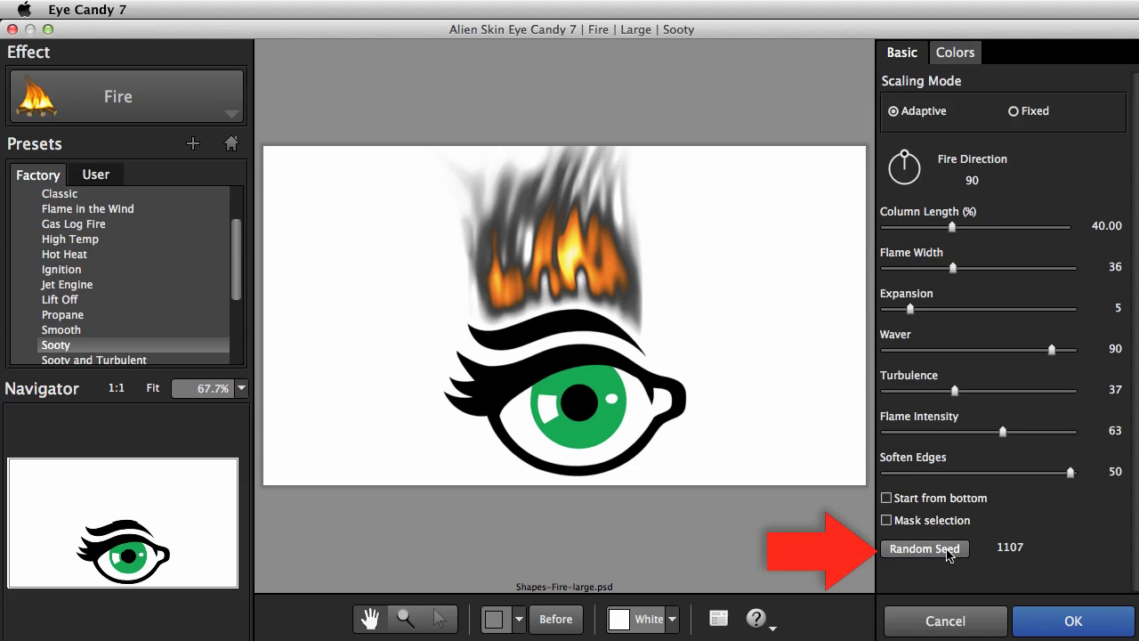
click(947, 555)
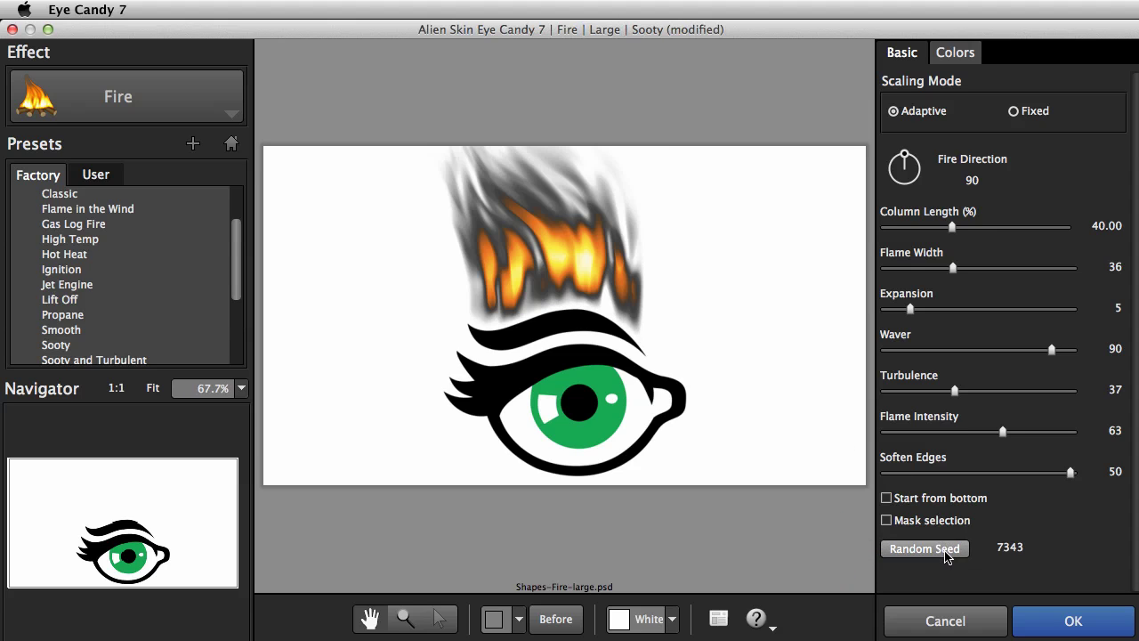
click(947, 554)
click(947, 554)
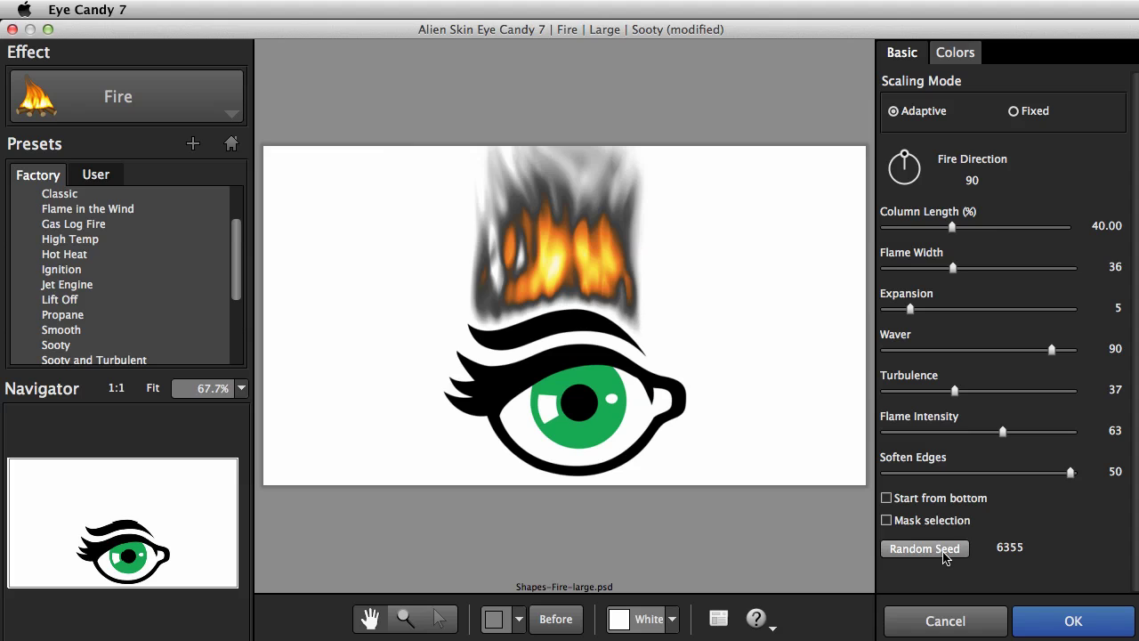
click(945, 551)
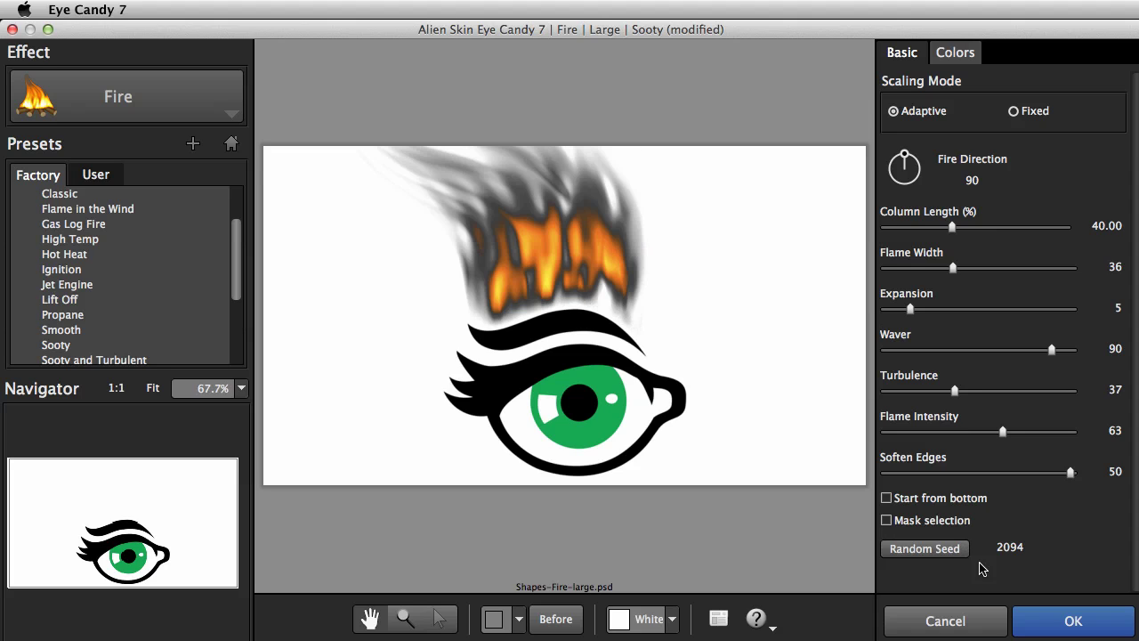
click(1041, 614)
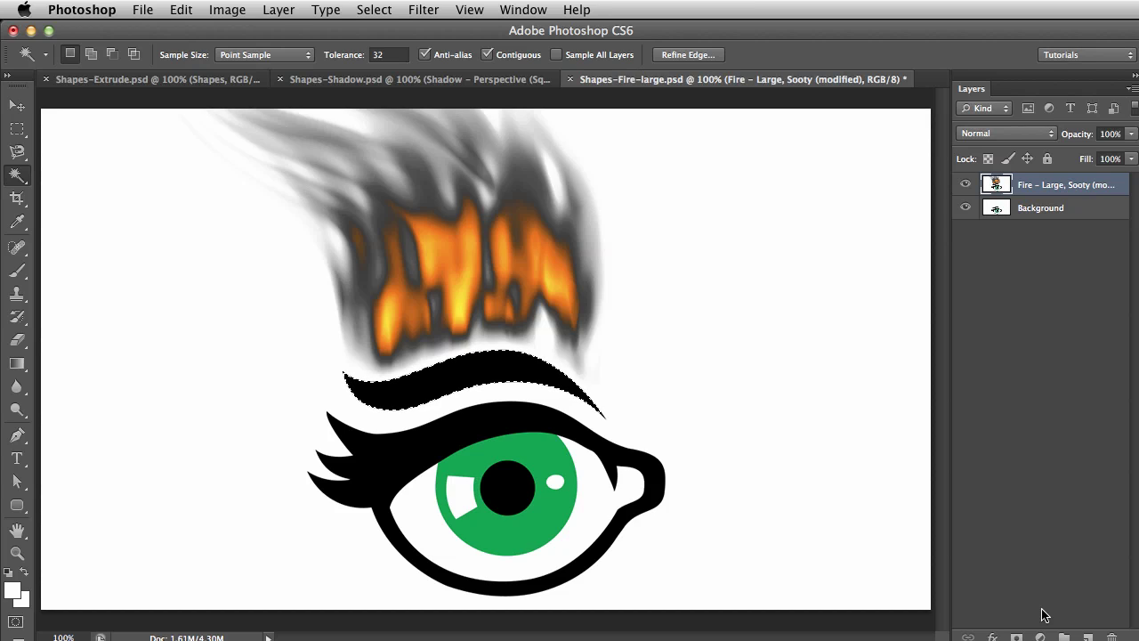
Deselect the eyebrow with Cmd+D
key(super+d)
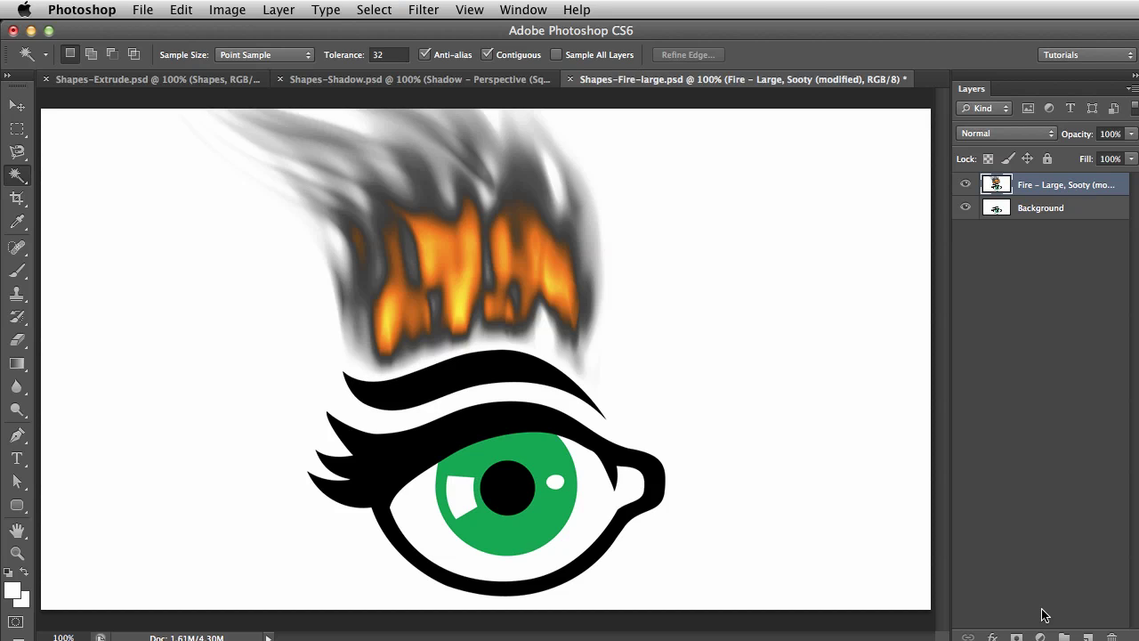